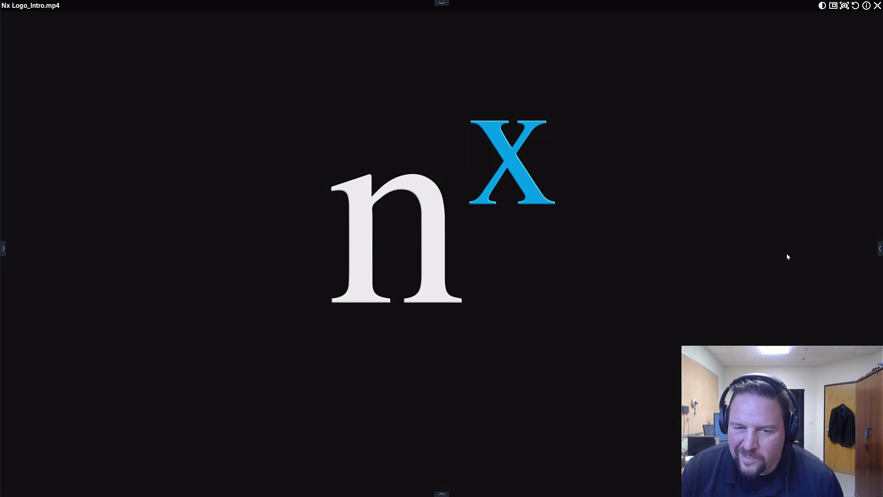
Step: Restore the intro video, enlarge the title image, and place the Hanwha XNV-8080R feed in the layout
{"action": "double_click", "coordinate": [741, 209]}
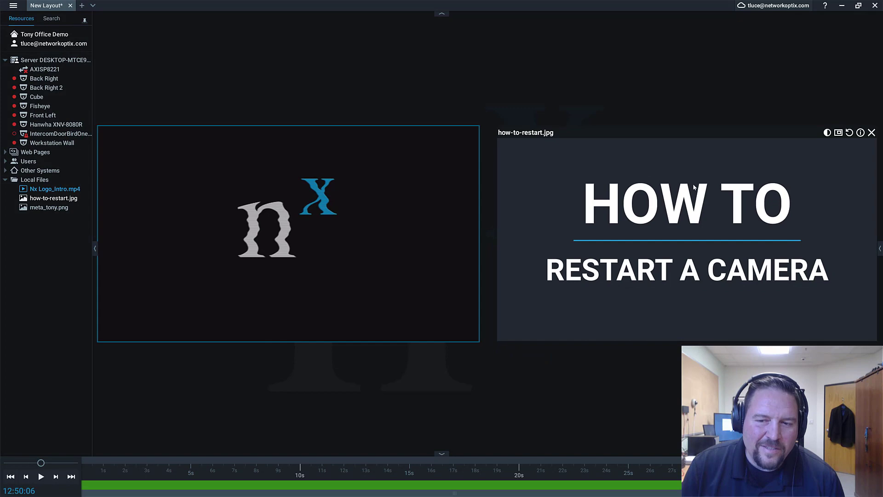
{"action": "double_click", "coordinate": [705, 179]}
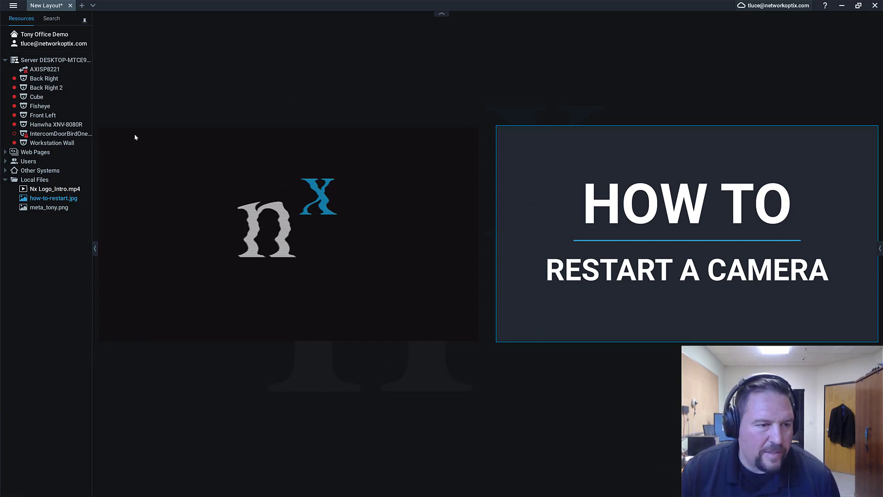
{"action": "left_click", "coordinate": [70, 126]}
{"action": "left_click_drag", "start_coordinate": [70, 126], "coordinate": [161, 116]}
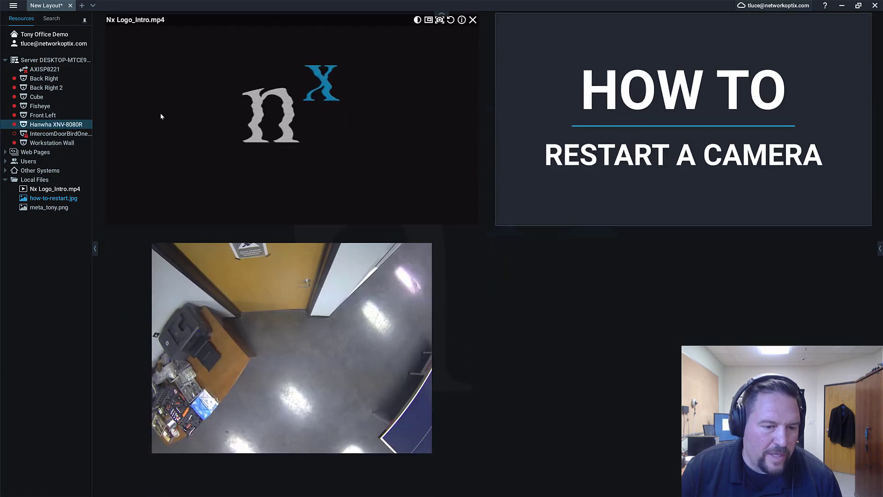
Step: Add the Fisheye feed, return it from full view to its tile, and resize the Hanwha tile
{"action": "double_click", "coordinate": [57, 106]}
{"action": "double_click", "coordinate": [666, 351]}
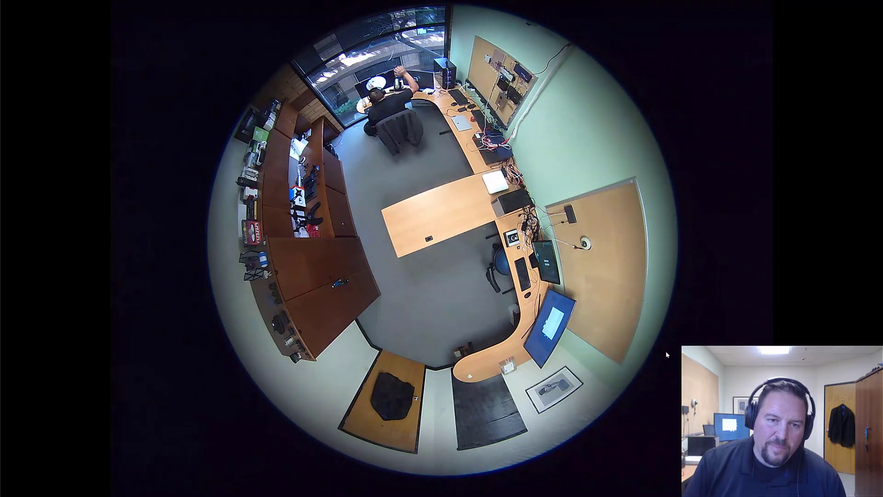
{"action": "double_click", "coordinate": [585, 291]}
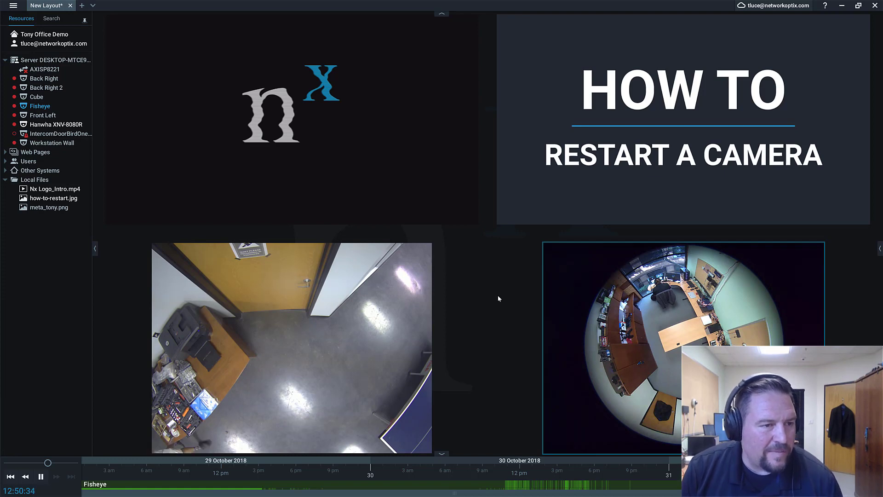
{"action": "left_click_drag", "start_coordinate": [433, 319], "coordinate": [407, 307]}
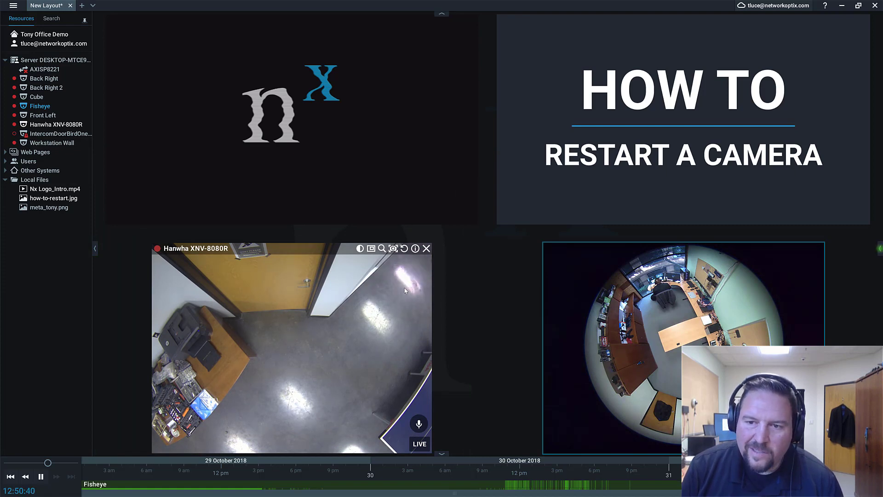
Step: Open Hanwha XNV-8080R Camera Settings and browse its Recording, Motion, Fisheye and Advanced tabs
{"action": "right_click", "coordinate": [321, 321]}
{"action": "left_click", "coordinate": [404, 471]}
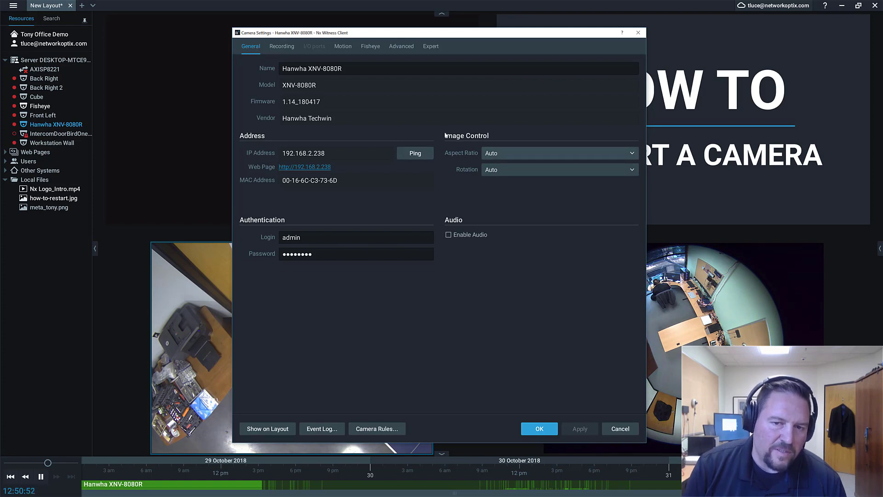
{"action": "left_click", "coordinate": [285, 48]}
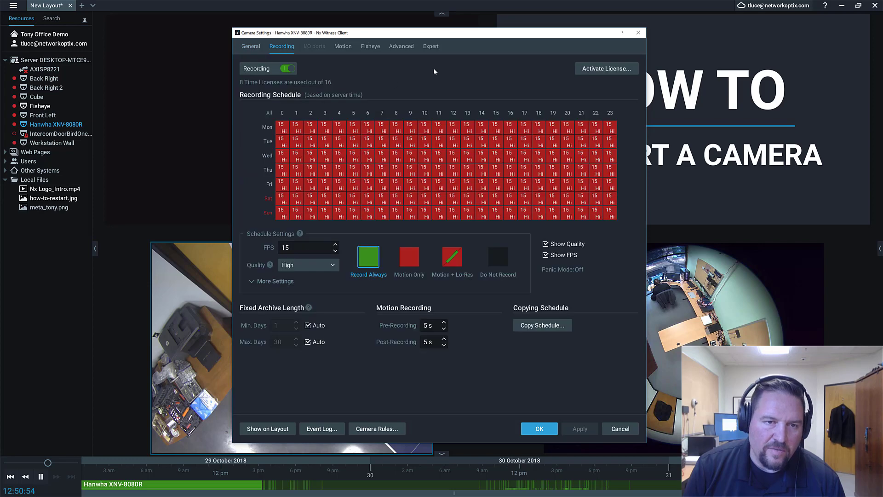
{"action": "left_click", "coordinate": [350, 50]}
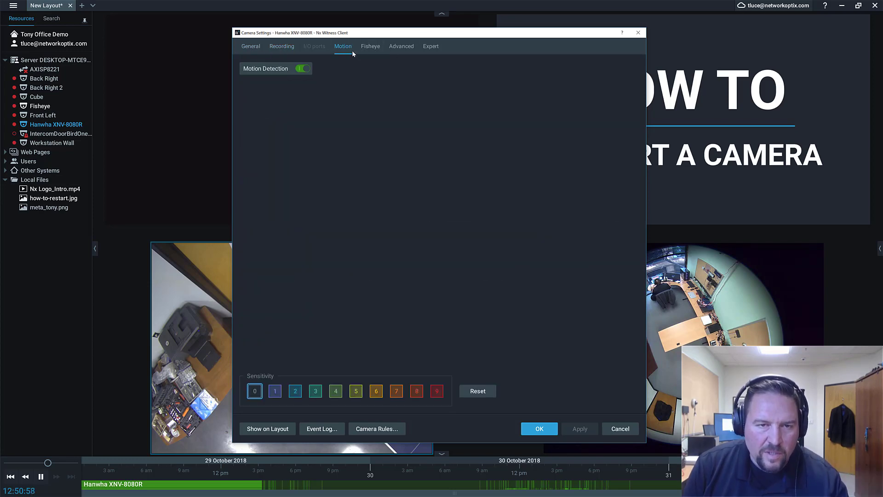
{"action": "left_click", "coordinate": [367, 50]}
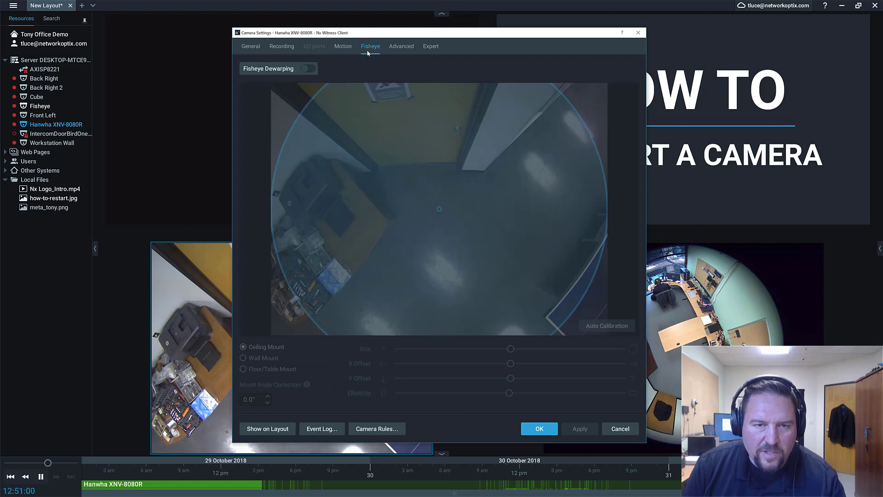
{"action": "left_click", "coordinate": [400, 51]}
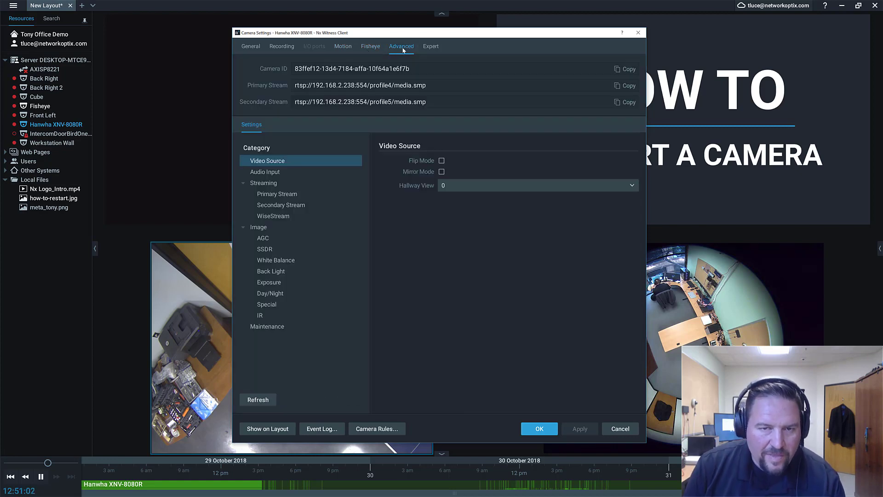
Step: Show the Expert tab, with RTP transport Auto and Logical ID 0
{"action": "left_click", "coordinate": [424, 49]}
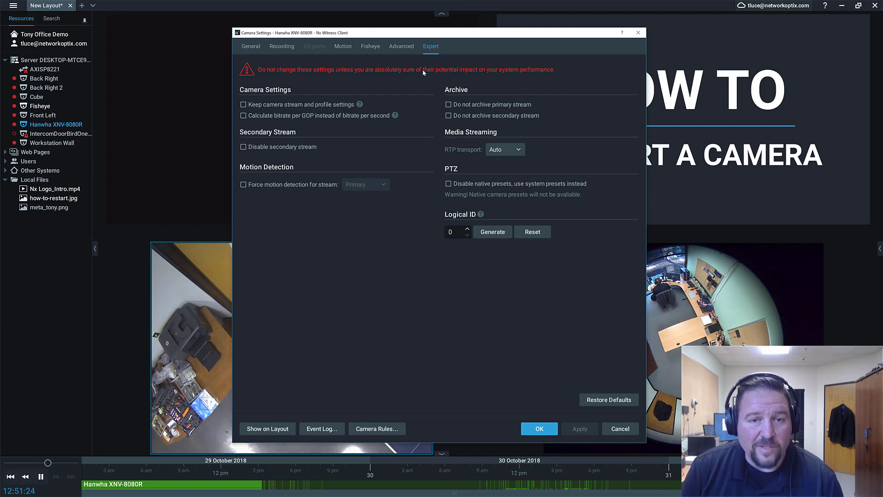
Step: Return to the Advanced tab's Video Source, with Flip and Mirror Mode off and Hallway View 0
{"action": "left_click", "coordinate": [415, 48]}
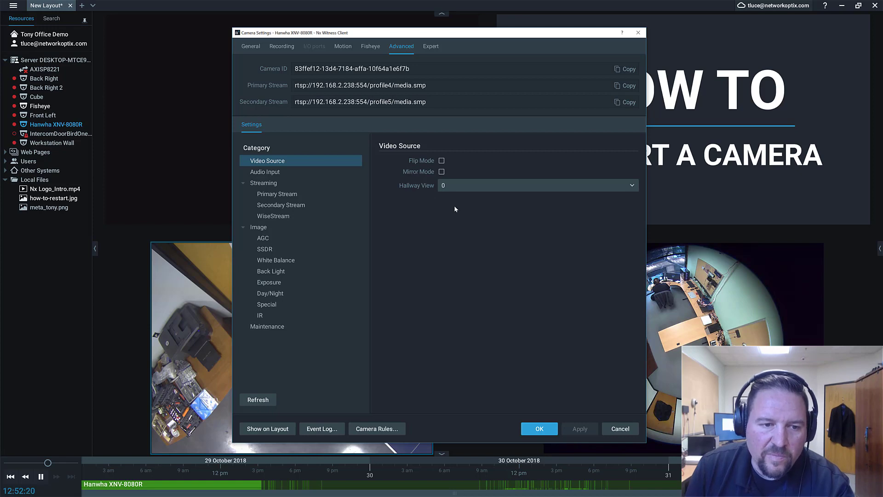
Step: Browse the Audio Input, Video Source, Primary Stream, Secondary Stream and WiseStream categories
{"action": "left_click", "coordinate": [311, 171]}
{"action": "left_click", "coordinate": [324, 196]}
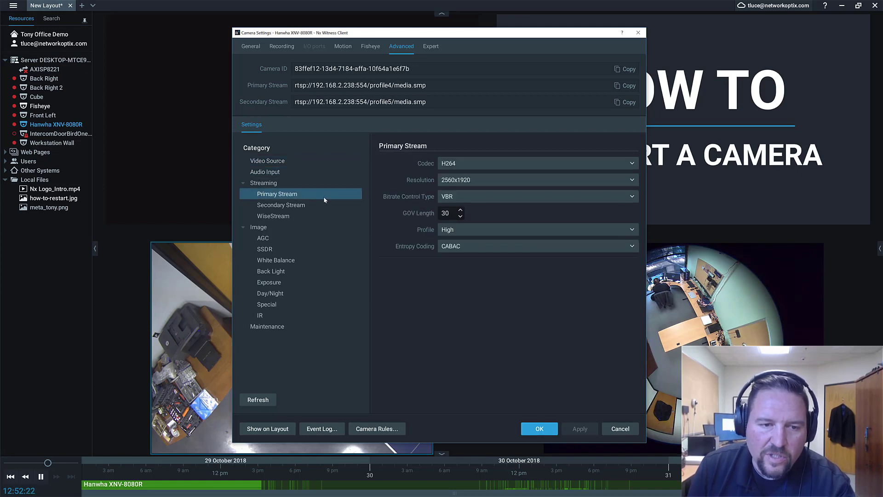
{"action": "left_click", "coordinate": [321, 159]}
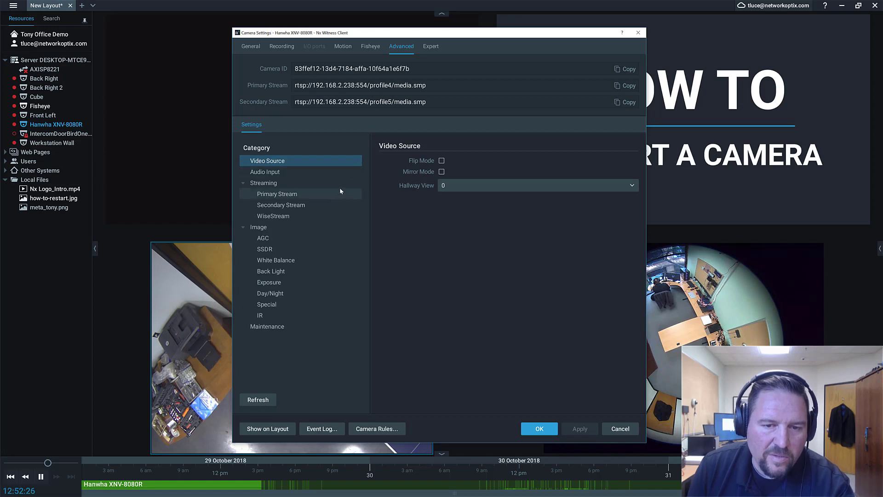
{"action": "left_click", "coordinate": [319, 193]}
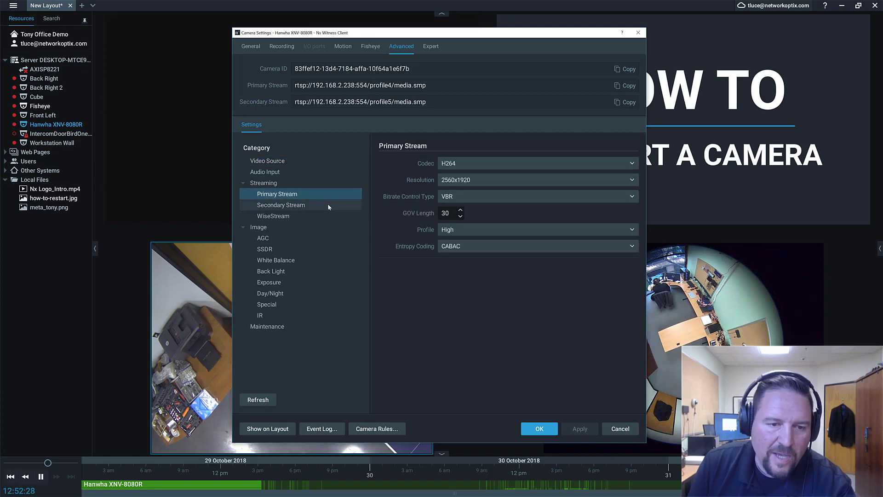
{"action": "left_click", "coordinate": [329, 205]}
{"action": "left_click", "coordinate": [327, 216]}
{"action": "left_click", "coordinate": [307, 173]}
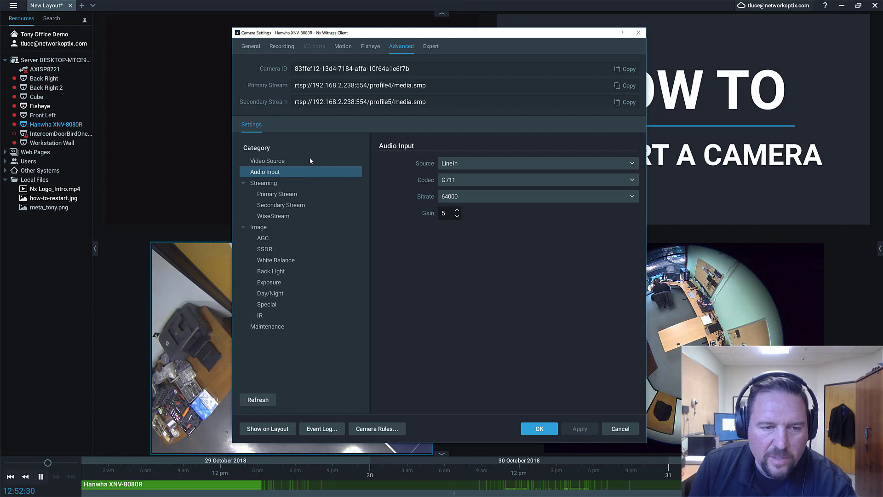
{"action": "left_click", "coordinate": [310, 160]}
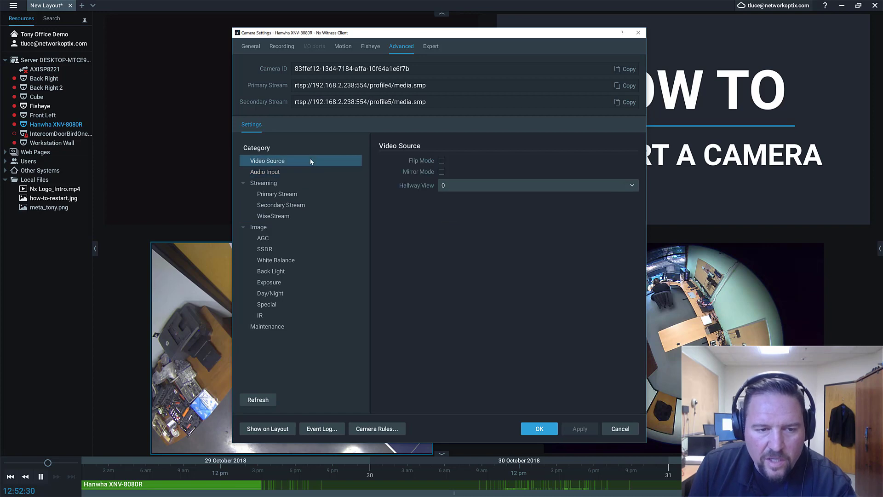
Step: Check AGC, SSDR, Back Light, Day/Night and Sharpness, then show the Hanwha Maintenance options
{"action": "left_click", "coordinate": [306, 241]}
{"action": "left_click", "coordinate": [308, 251]}
{"action": "left_click", "coordinate": [313, 271]}
{"action": "left_click", "coordinate": [313, 292]}
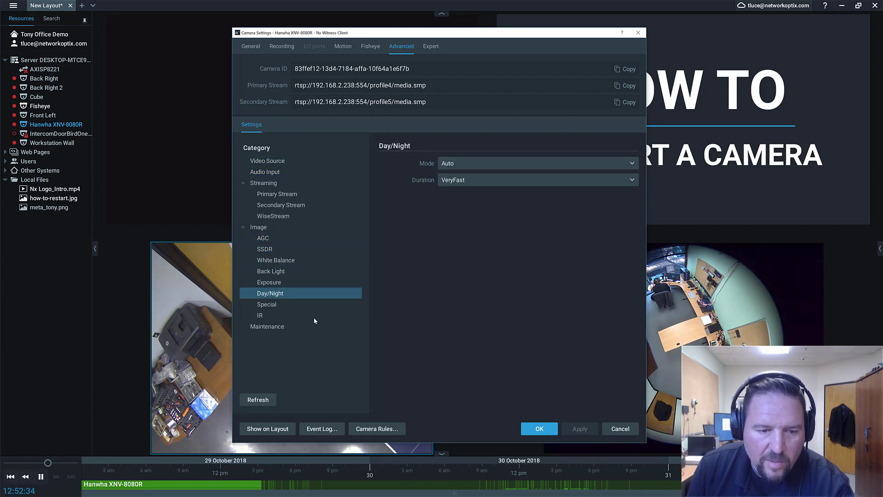
{"action": "left_click", "coordinate": [317, 304]}
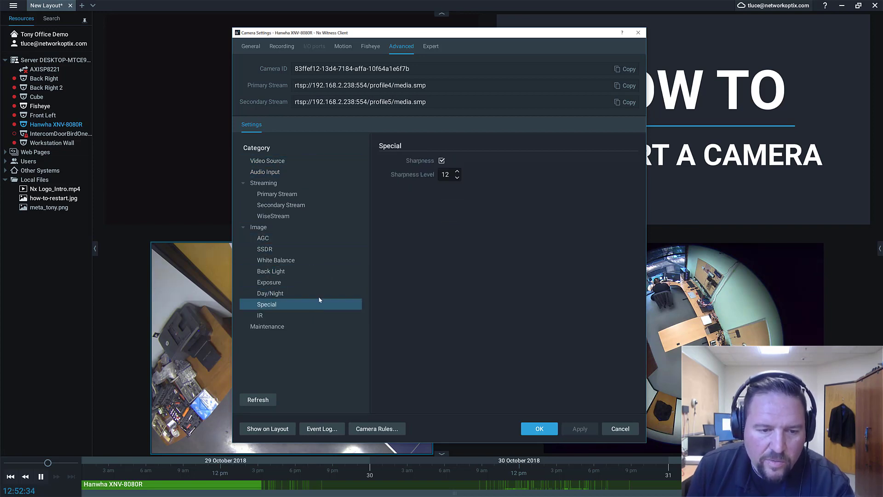
{"action": "left_click", "coordinate": [321, 325]}
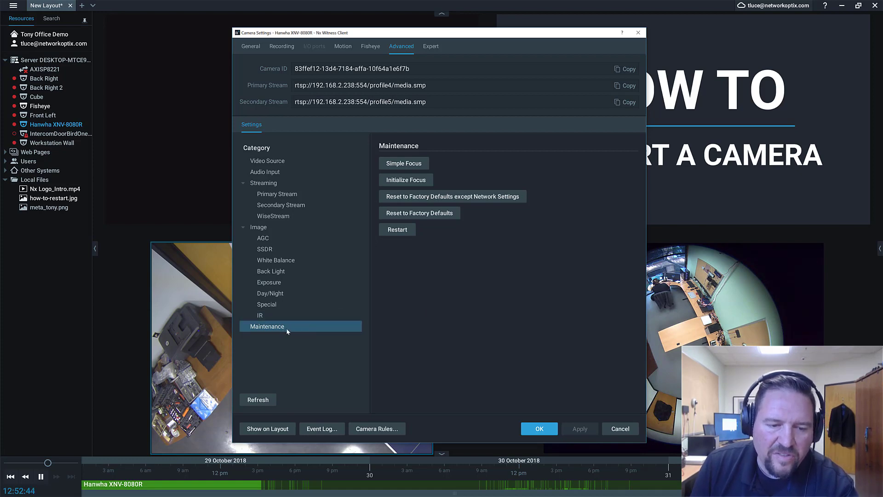
{"action": "mouse_move", "coordinate": [788, 309]}
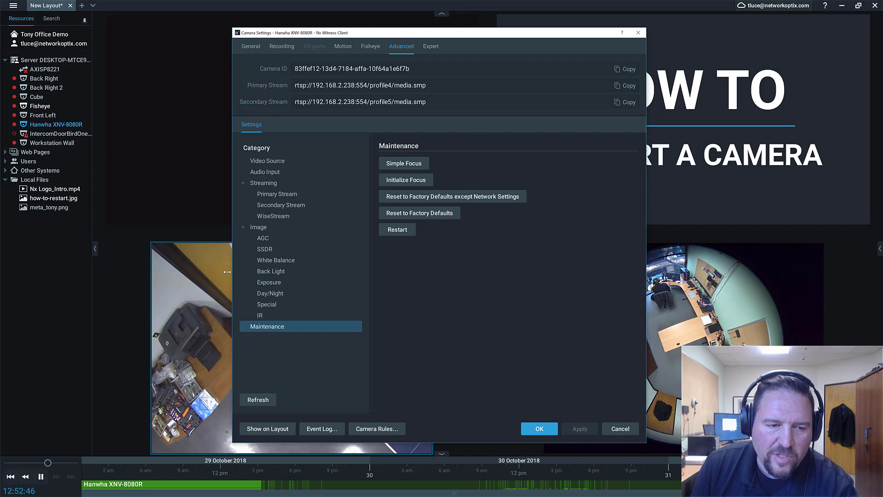
Step: Switch settings to the Fisheye camera and show its Maintenance options: Reboot, Soft Reset, Hard Reset
{"action": "left_click", "coordinate": [697, 302]}
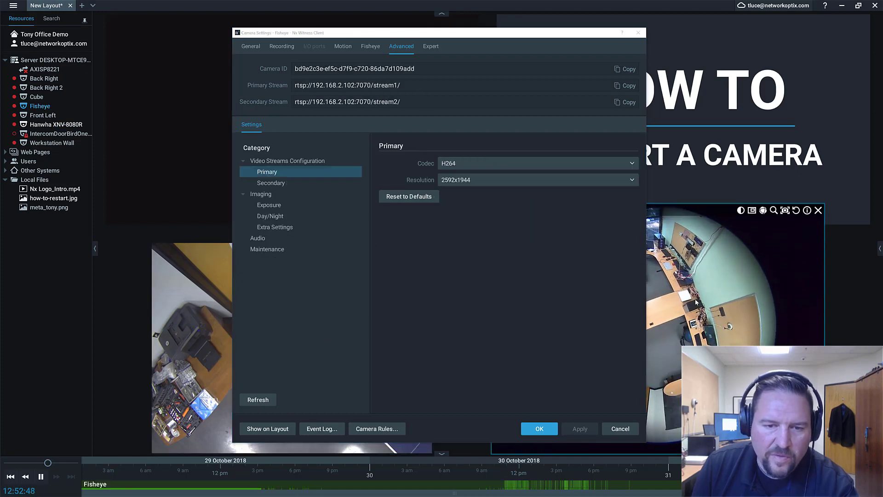
{"action": "left_click", "coordinate": [294, 248]}
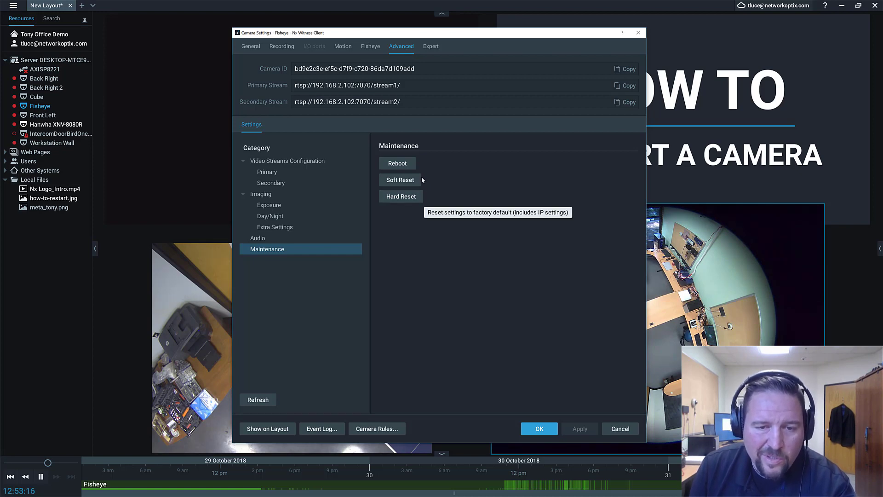
Step: Switch settings back to the Hanwha XNV-8080R and show its Maintenance category with Restart
{"action": "left_click", "coordinate": [170, 347]}
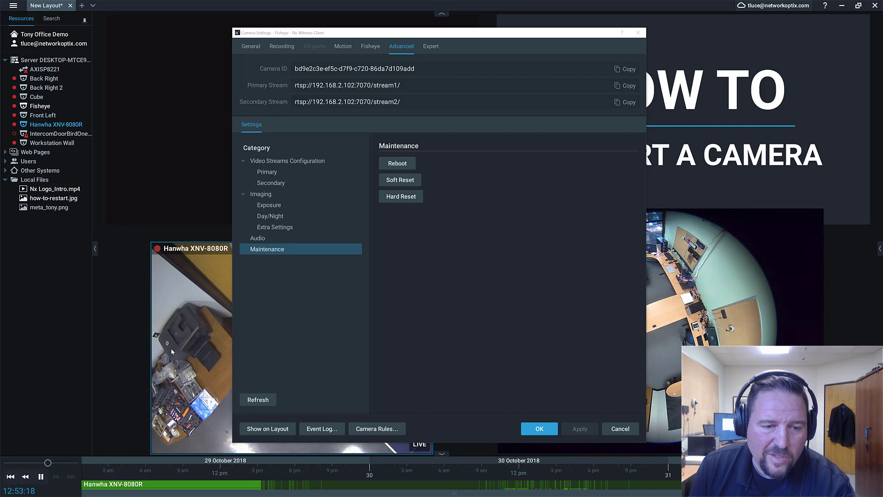
{"action": "left_click", "coordinate": [305, 330]}
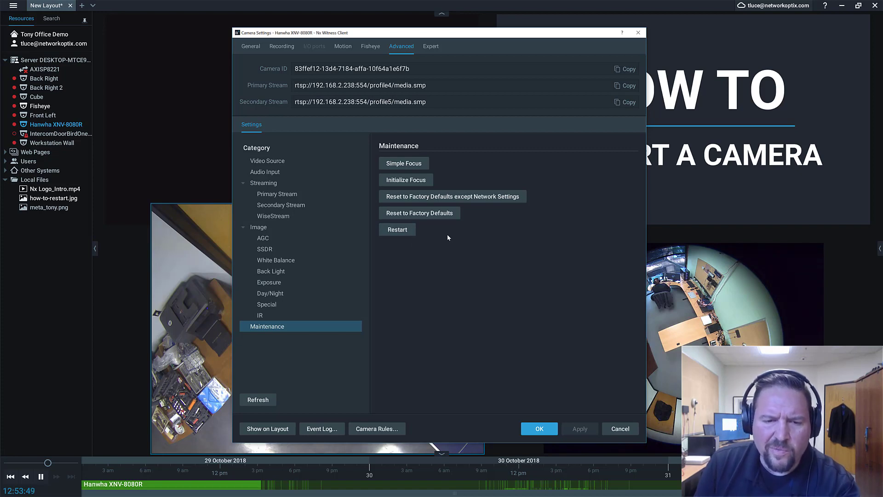
Step: Trigger Restart in the Hanwha XNV-8080R Maintenance panel and confirm with Yes
{"action": "left_click", "coordinate": [405, 232]}
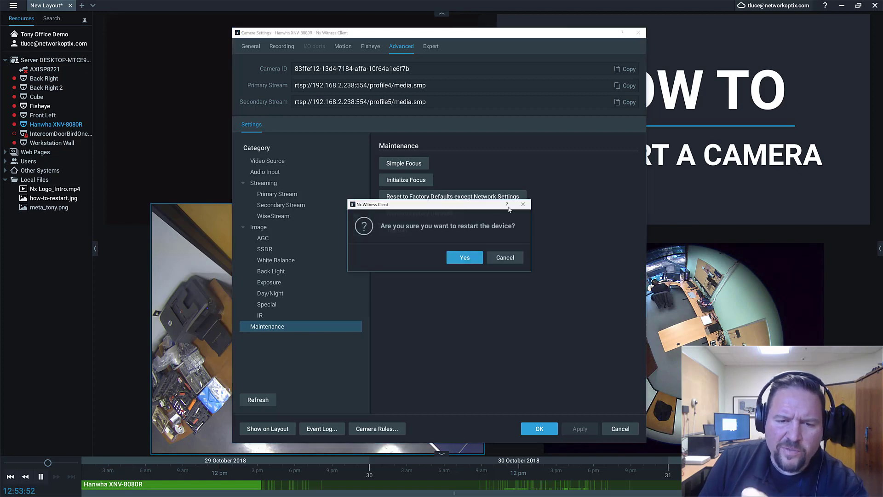
{"action": "left_click", "coordinate": [476, 258]}
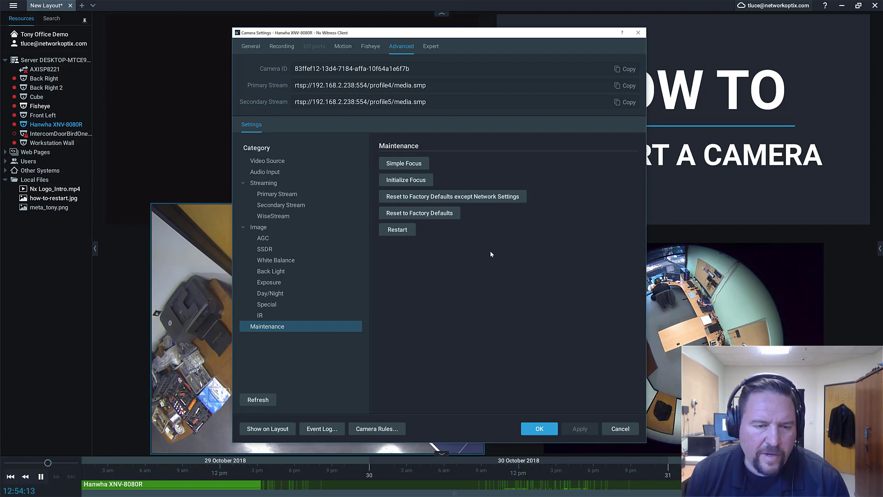
Step: Close Camera Settings, restore the full-screen logo video into the layout, and pause playback
{"action": "mouse_move", "coordinate": [433, 35]}
{"action": "left_mouse_down"}
{"action": "mouse_move", "coordinate": [473, 30]}
{"action": "mouse_move", "coordinate": [440, 29]}
{"action": "left_mouse_up"}
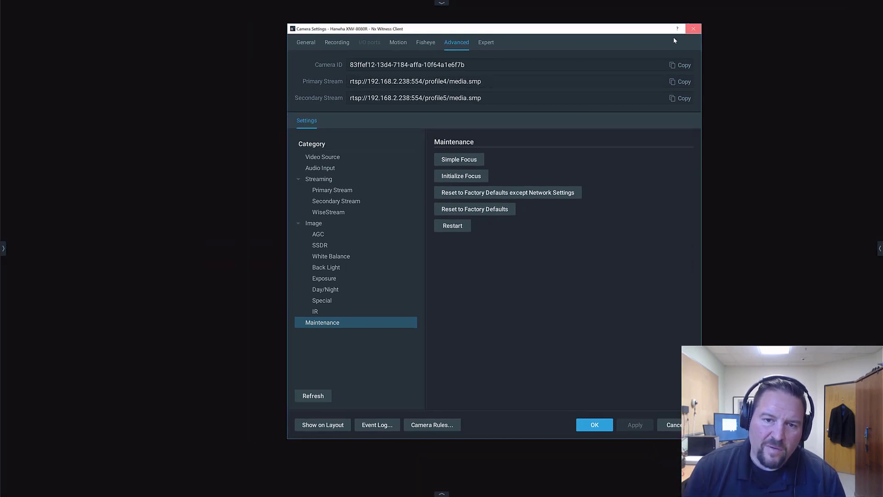
{"action": "left_click", "coordinate": [690, 28]}
{"action": "double_click", "coordinate": [611, 85]}
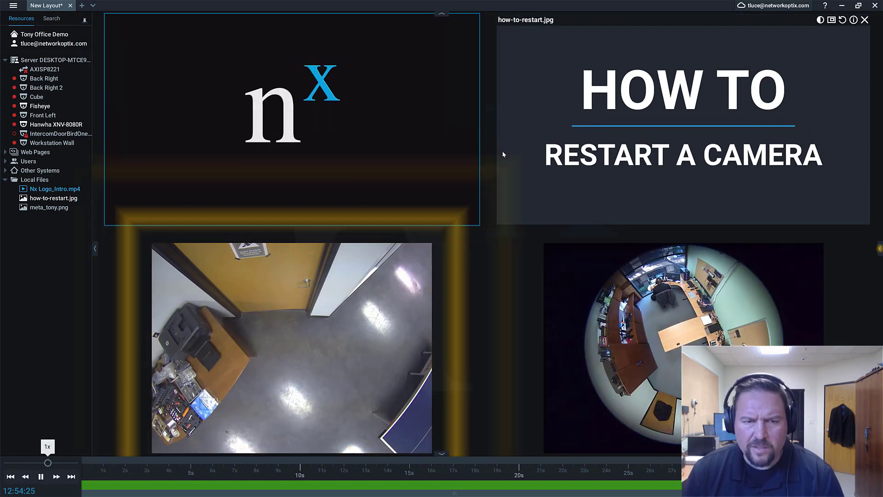
{"action": "key", "text": "space"}
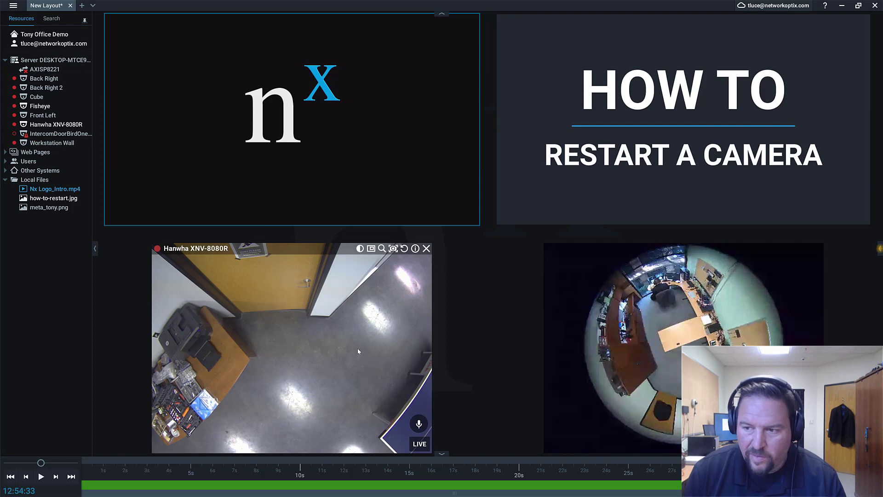
Step: Show the notifications panel and watch the Network Issue alert until the Hanwha feed returns live
{"action": "left_click", "coordinate": [879, 249]}
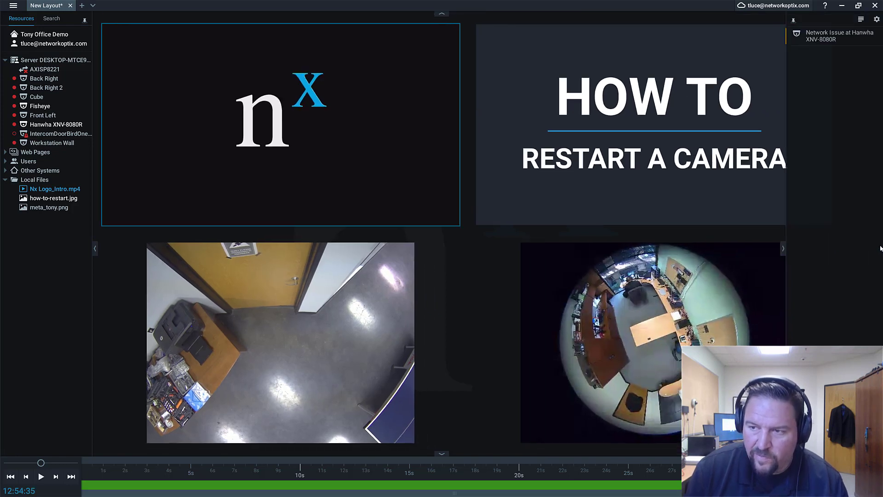
{"action": "mouse_move", "coordinate": [832, 38]}
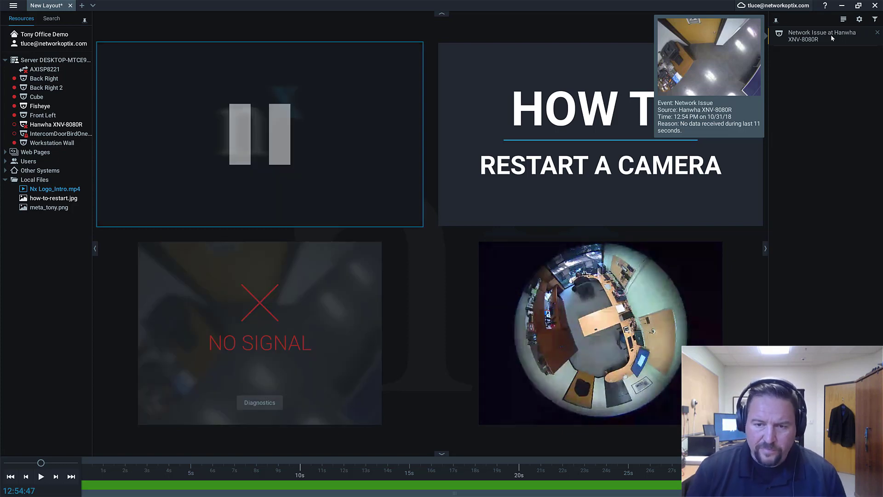
{"action": "mouse_move", "coordinate": [549, 322]}
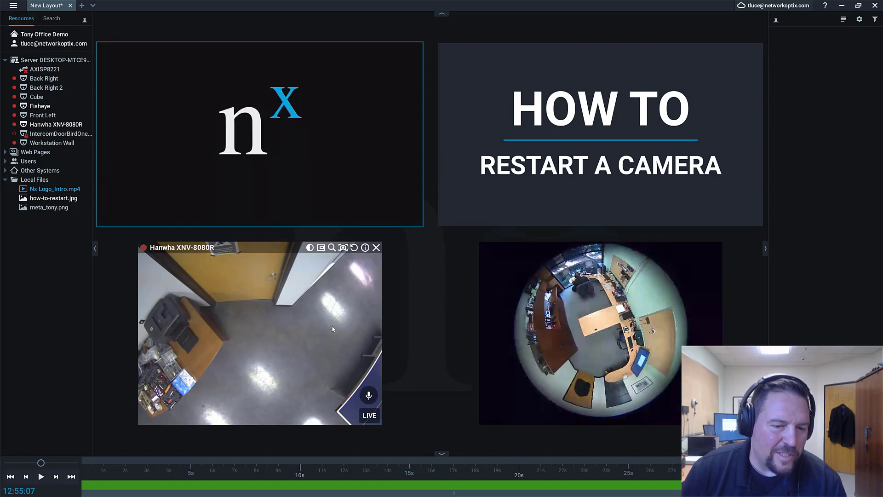
Step: Toggle the Hanwha feed full screen, reopen its settings, then enlarge Nx Logo_Intro.mp4 and close settings
{"action": "double_click", "coordinate": [333, 322]}
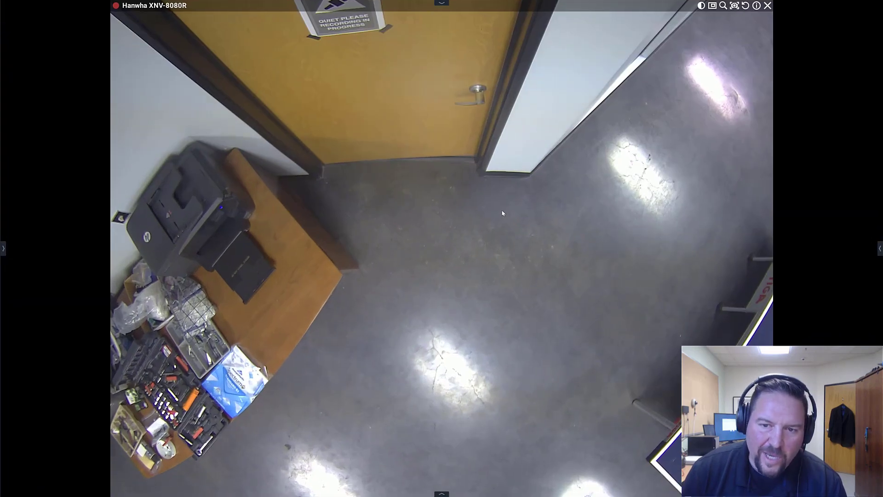
{"action": "double_click", "coordinate": [502, 213]}
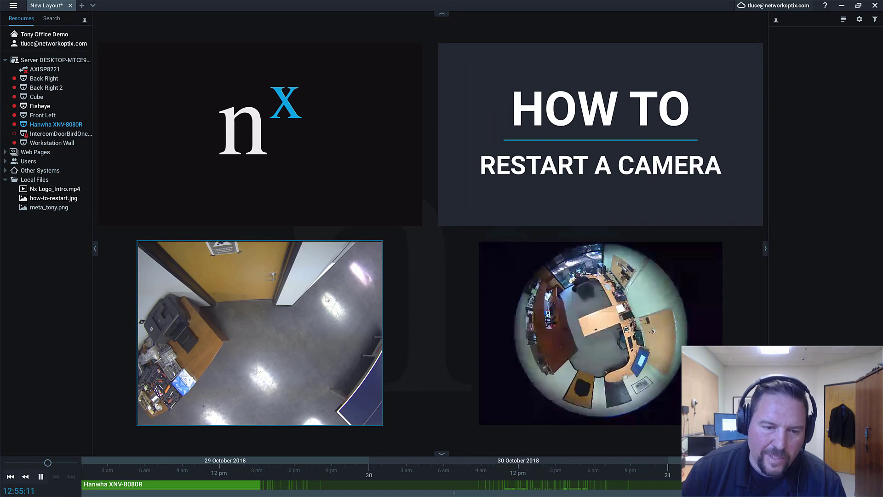
{"action": "right_click", "coordinate": [314, 304]}
{"action": "left_click", "coordinate": [364, 454]}
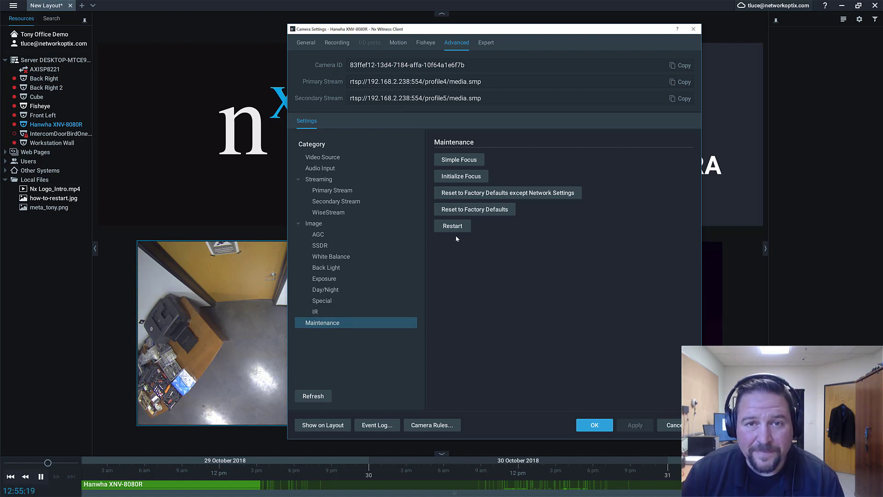
{"action": "double_click", "coordinate": [186, 202]}
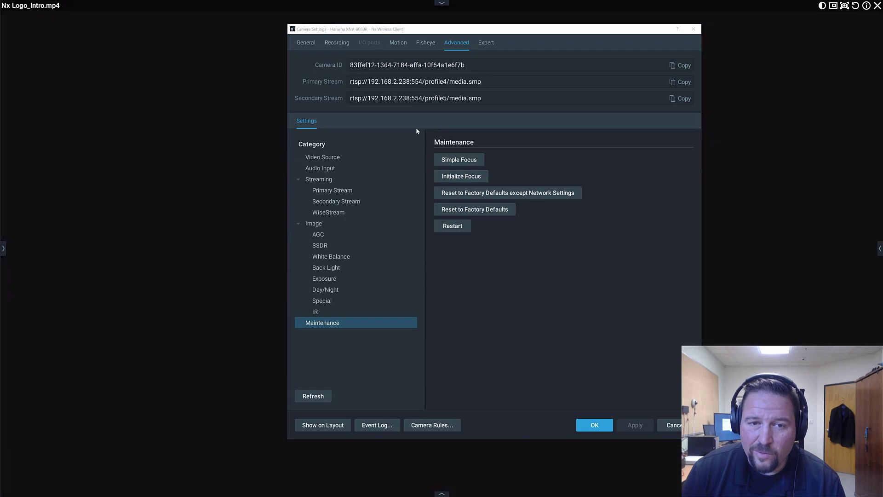
{"action": "left_click", "coordinate": [693, 29]}
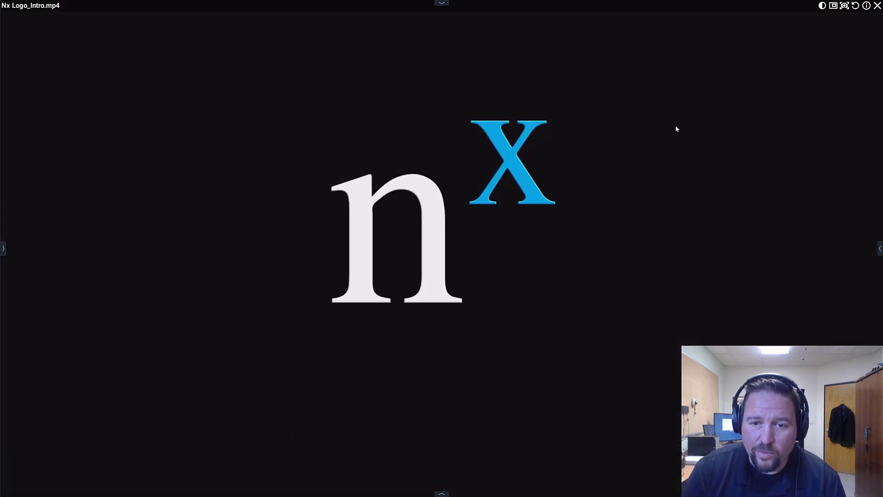